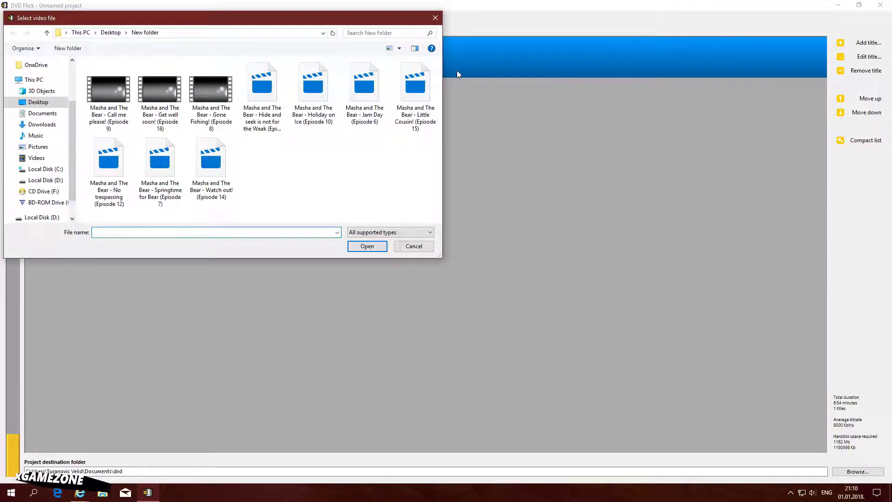
Step: Add the video "Masha and The Bear - Get well soon! (Episode 16)" to the project as another title
{"action": "left_click", "coordinate": [161, 102]}
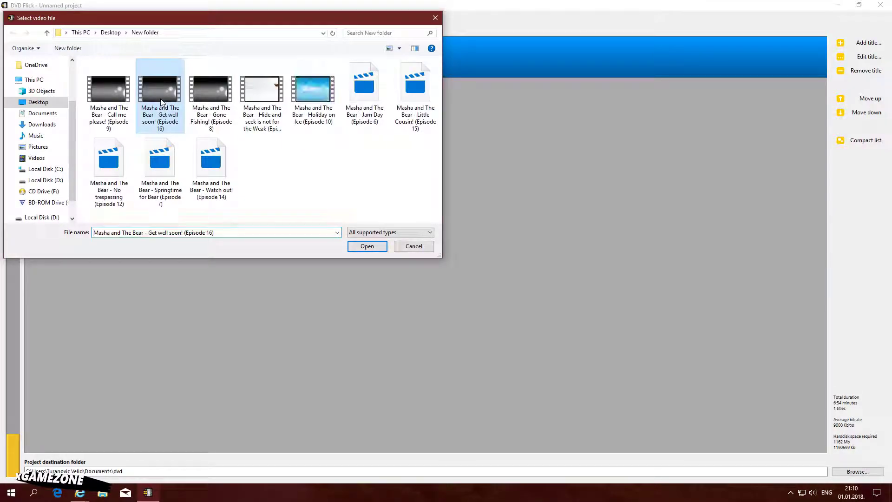
{"action": "left_click", "coordinate": [367, 246]}
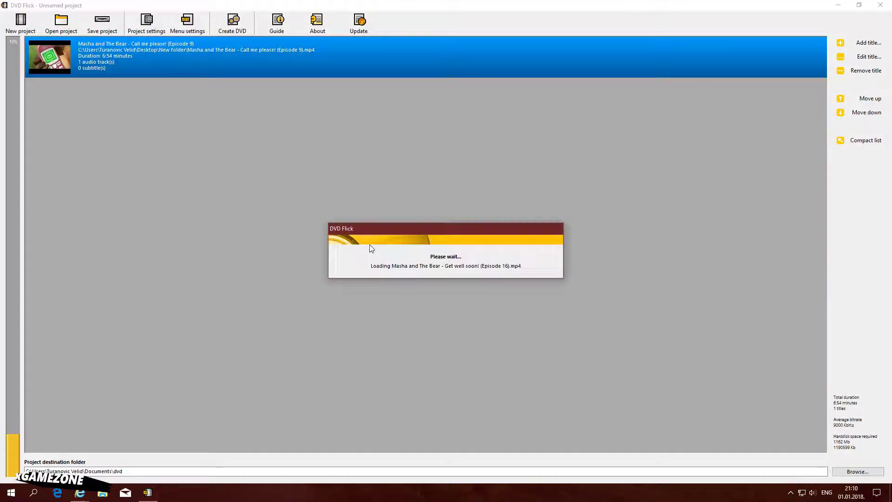
{"action": "left_click", "coordinate": [150, 181]}
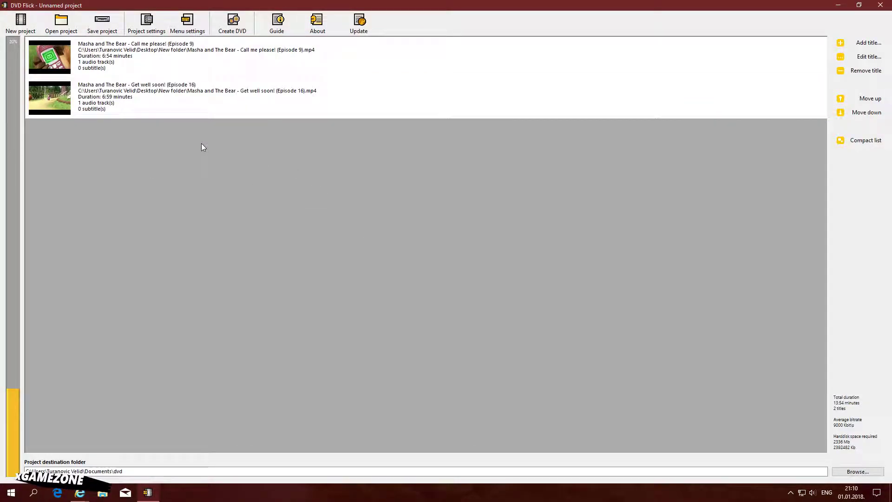
Step: Compare the DVD menu templates from Mosaic to The Party and apply the Plasma Sphere template to the project
{"action": "left_click", "coordinate": [187, 24]}
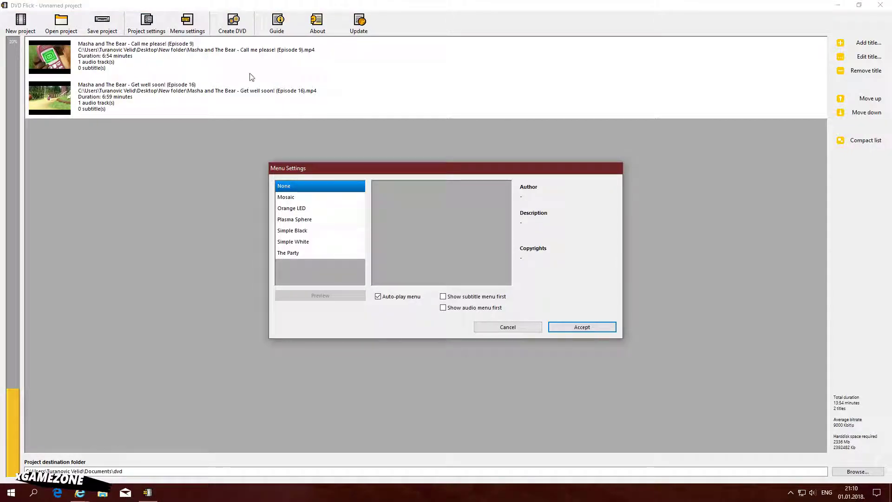
{"action": "left_click", "coordinate": [289, 199]}
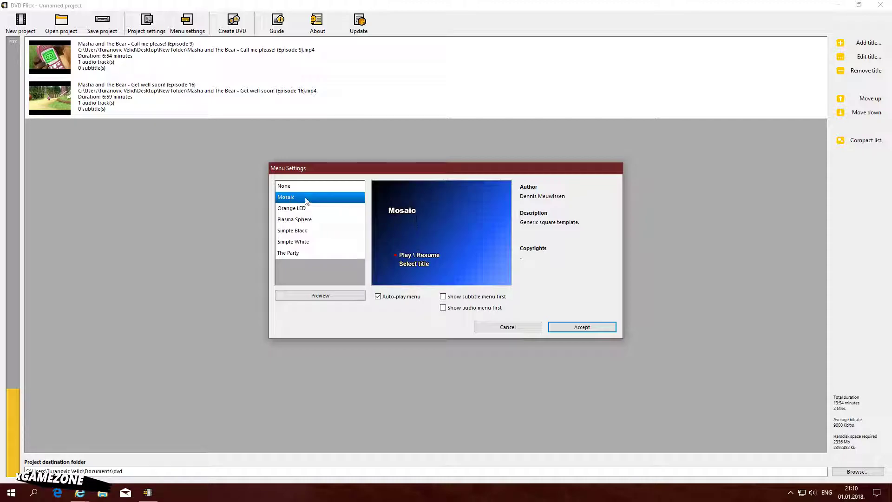
{"action": "left_click", "coordinate": [302, 212]}
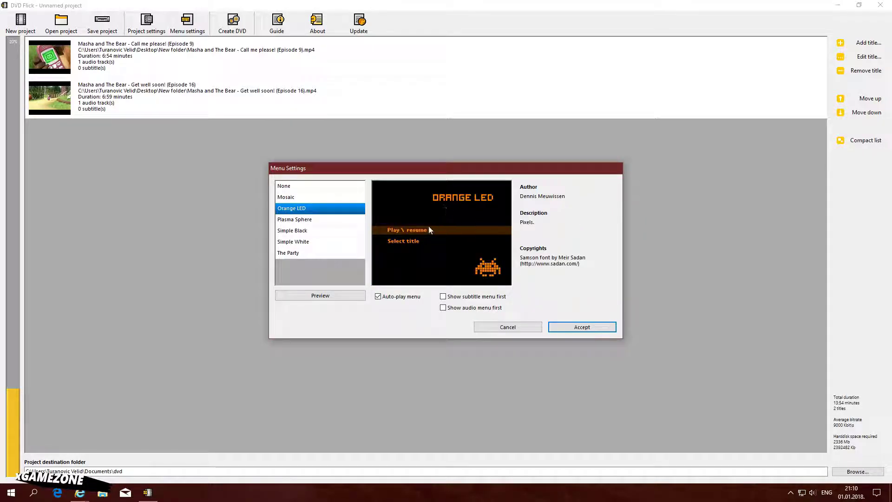
{"action": "left_click", "coordinate": [296, 220]}
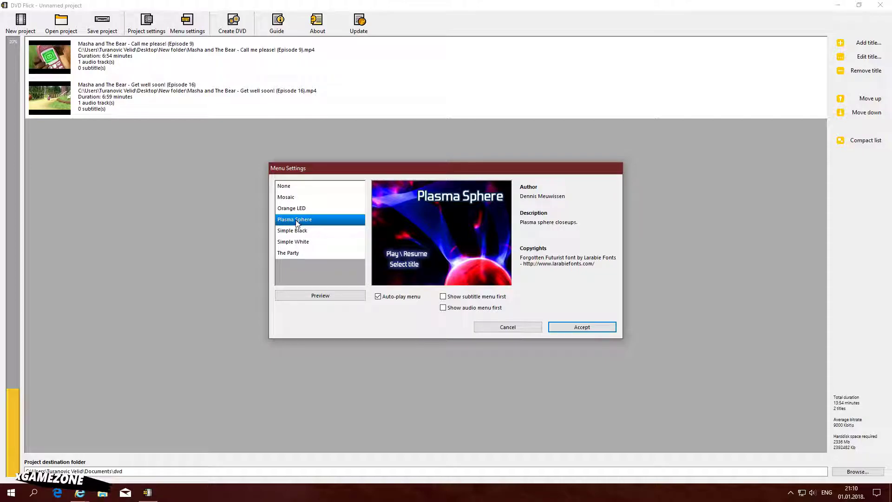
{"action": "left_click", "coordinate": [301, 232]}
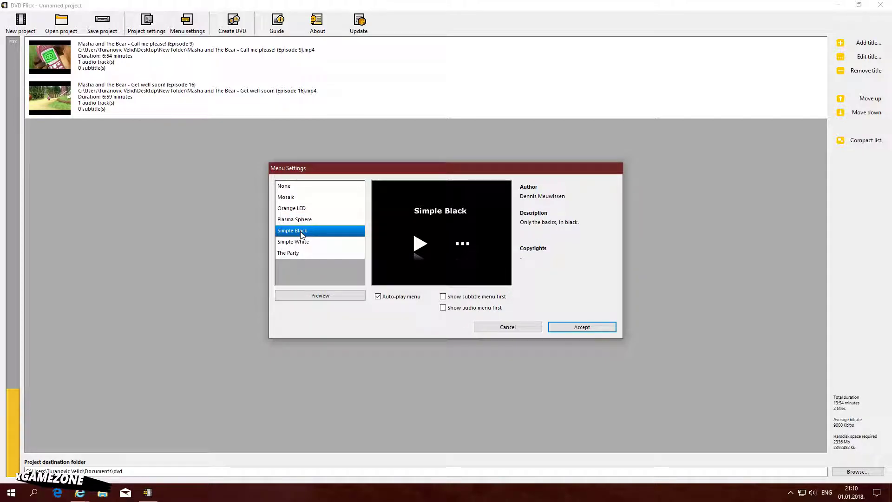
{"action": "left_click", "coordinate": [306, 243]}
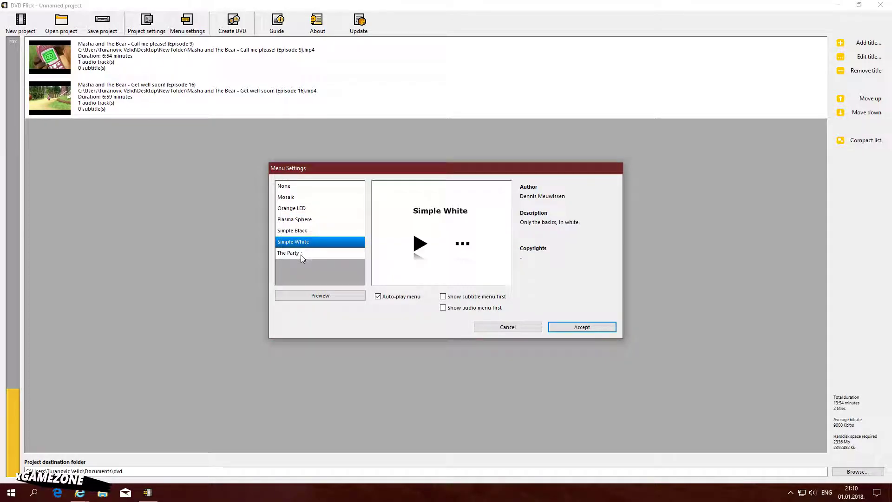
{"action": "left_click", "coordinate": [301, 254]}
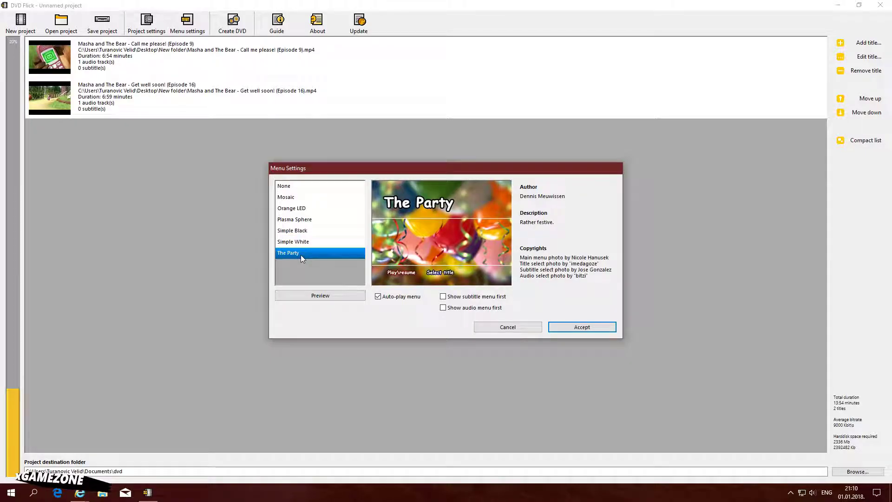
{"action": "left_click", "coordinate": [297, 208]}
{"action": "left_click", "coordinate": [298, 221]}
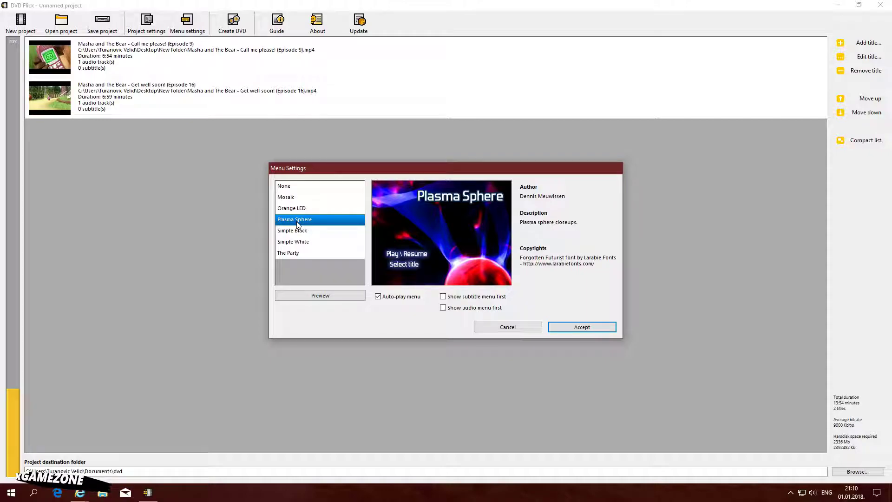
{"action": "left_click", "coordinate": [591, 327]}
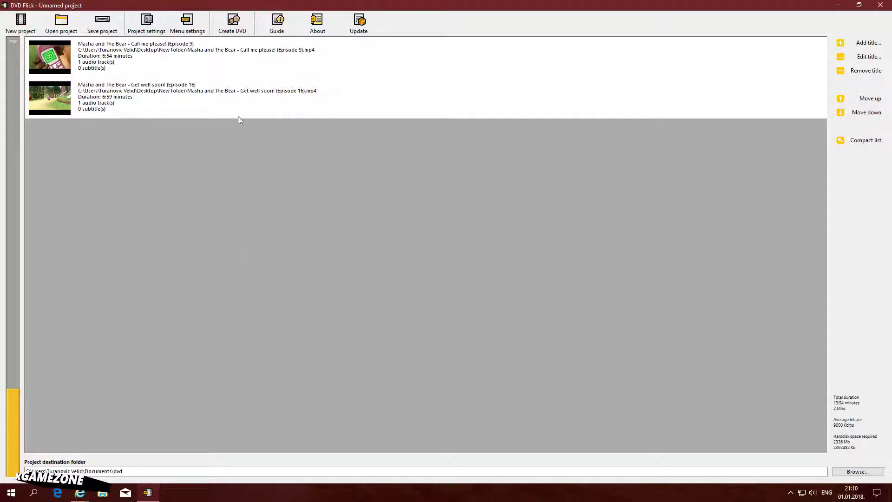
Step: Set the project title to "Masha and Bear" in the general project settings
{"action": "left_click", "coordinate": [152, 23]}
{"action": "left_click", "coordinate": [513, 186]}
{"action": "left_click_drag", "start_coordinate": [506, 186], "coordinate": [461, 186]}
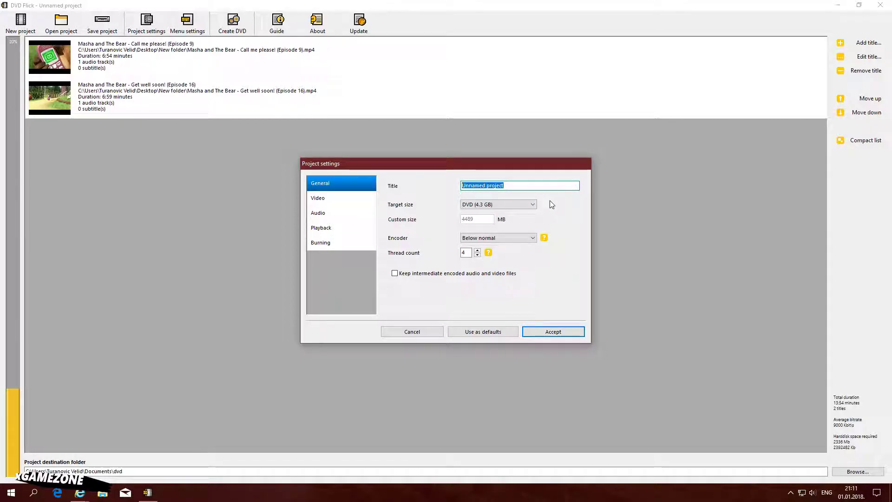
{"action": "key", "text": "BackSpace"}
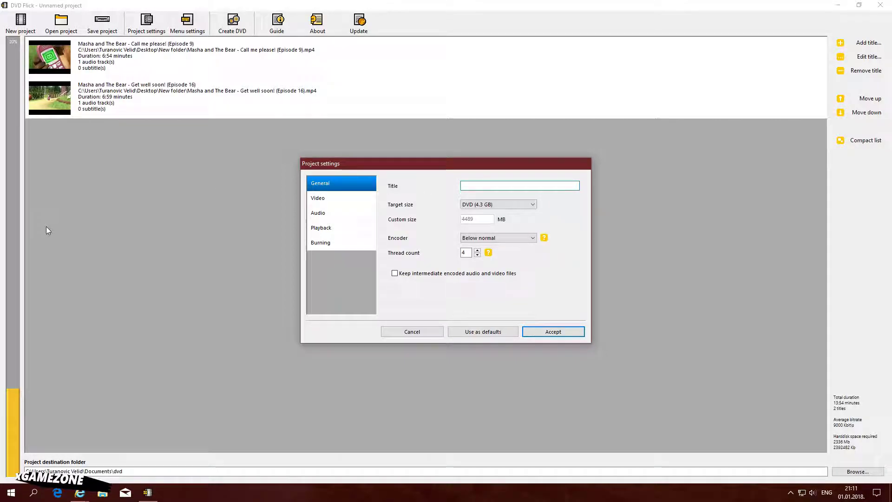
{"action": "type", "text": "Masha and Bear"}
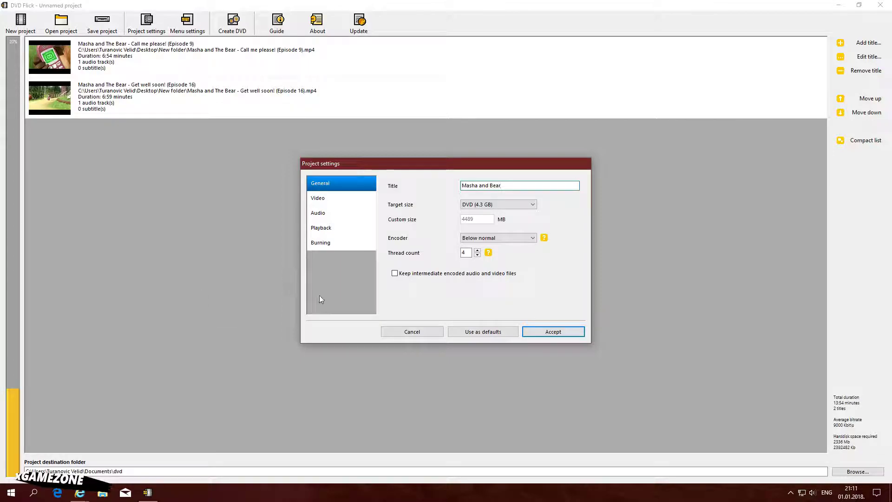
Step: Select DVD (4.3 GB) as the project's target size and check the available encoder priorities
{"action": "left_click", "coordinate": [532, 204]}
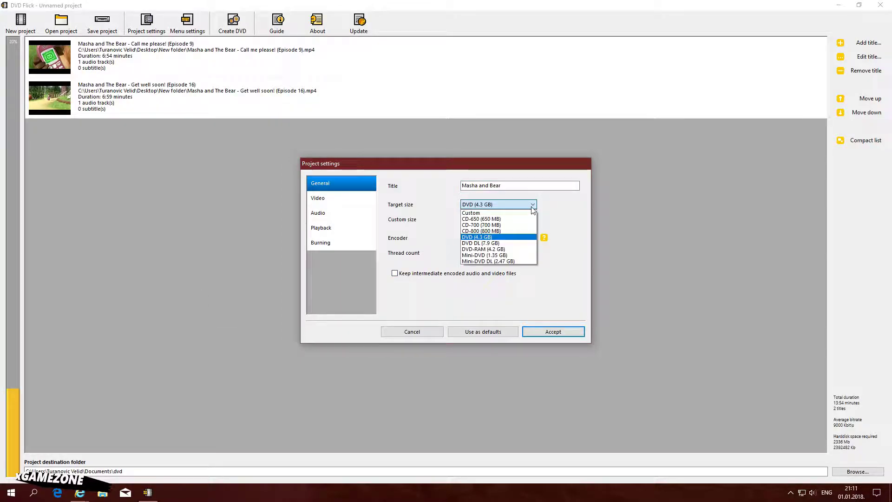
{"action": "left_click", "coordinate": [483, 237]}
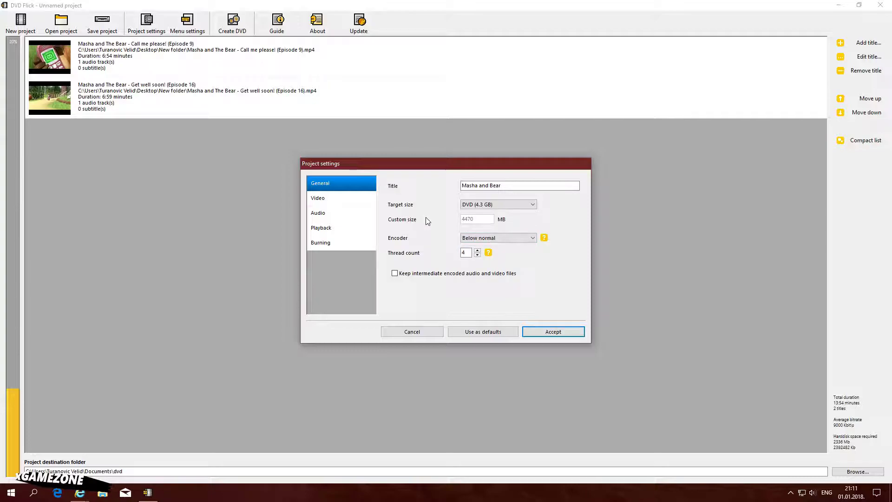
{"action": "left_click", "coordinate": [531, 238]}
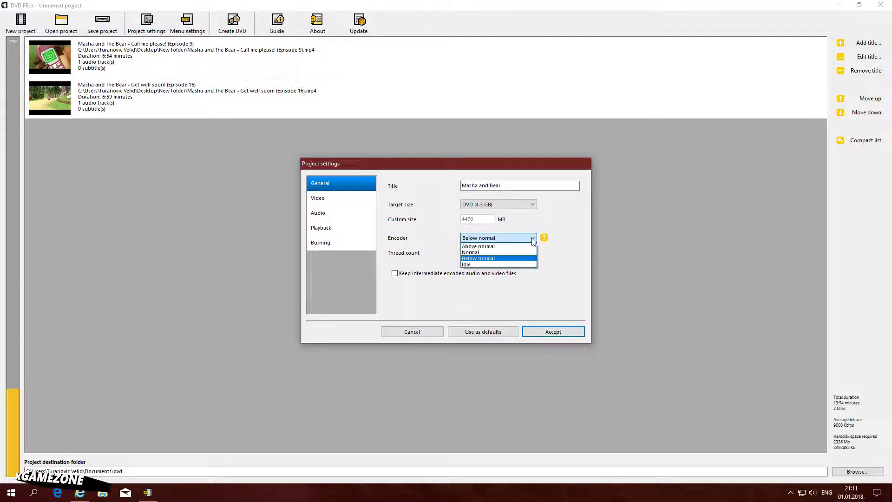
{"action": "left_click", "coordinate": [532, 239]}
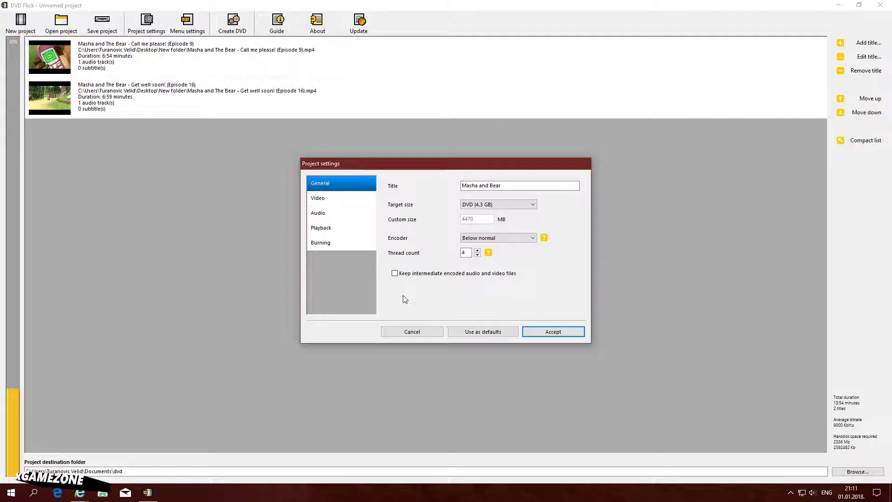
Step: Set the project's video target format to PAL and review the encoding choices and advanced video options
{"action": "left_click", "coordinate": [319, 201]}
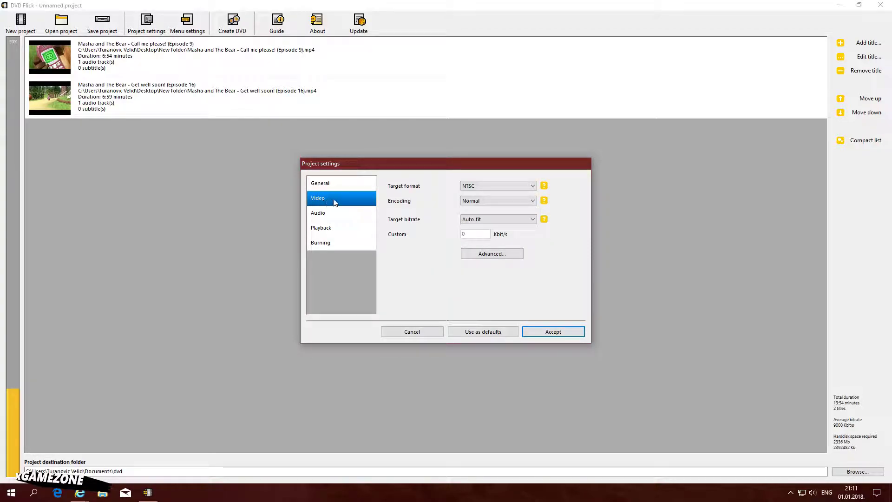
{"action": "left_click", "coordinate": [534, 186]}
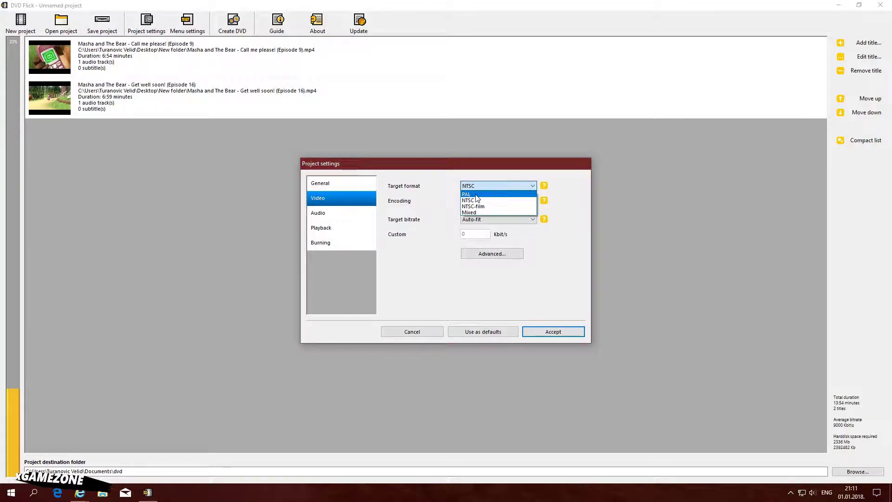
{"action": "left_click", "coordinate": [474, 194]}
{"action": "left_click", "coordinate": [524, 201]}
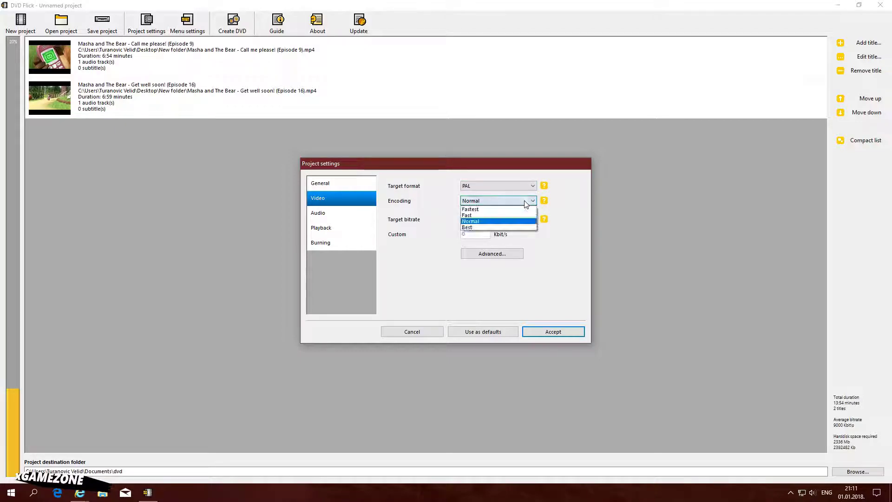
{"action": "left_click", "coordinate": [524, 201]}
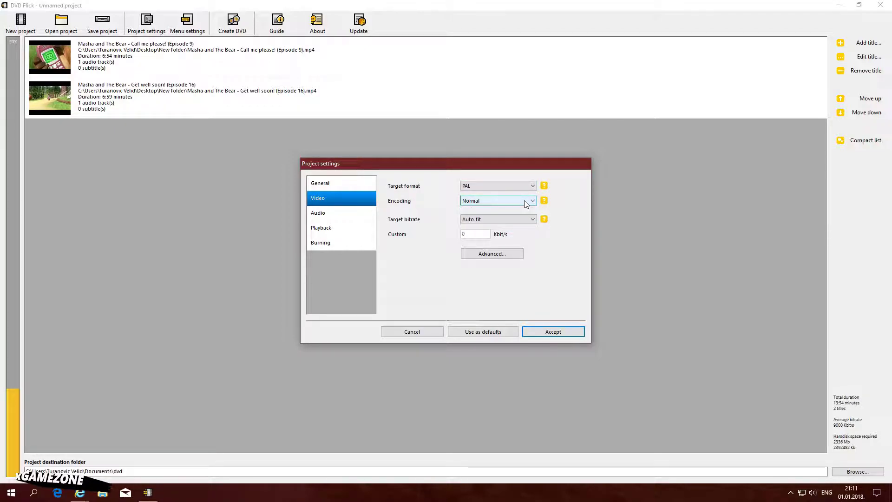
{"action": "left_click", "coordinate": [509, 254]}
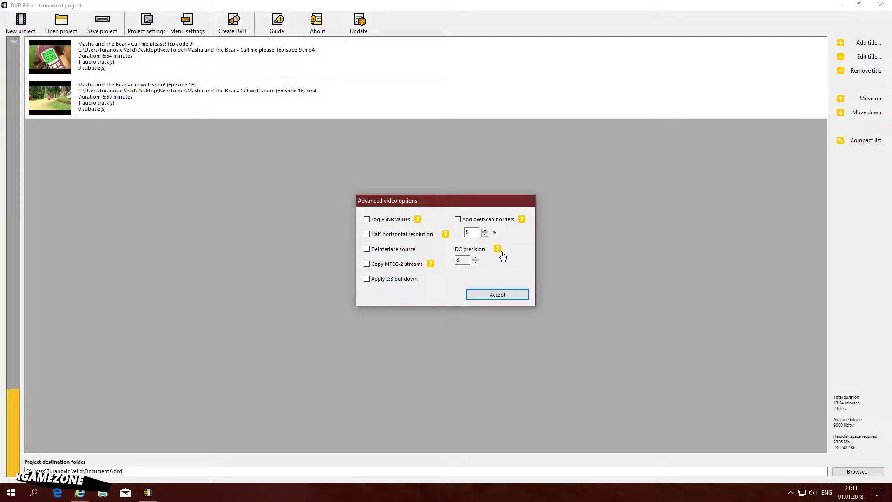
{"action": "left_click", "coordinate": [488, 298]}
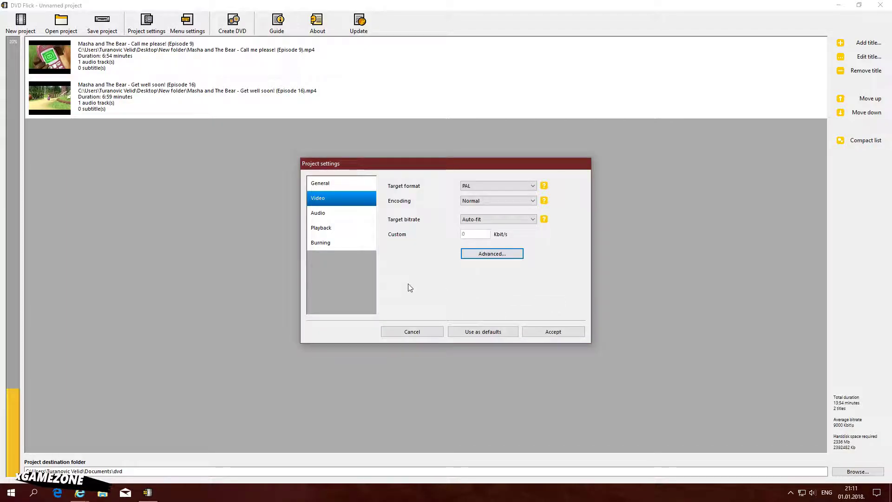
Step: Review the audio and playback settings, and enable ISO image creation with the disc label "Masha and Bear"
{"action": "left_click", "coordinate": [317, 215]}
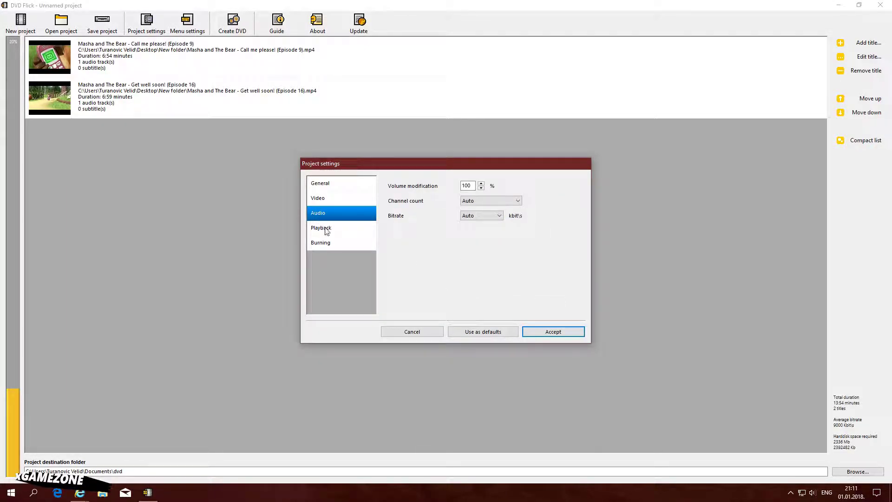
{"action": "left_click", "coordinate": [327, 231]}
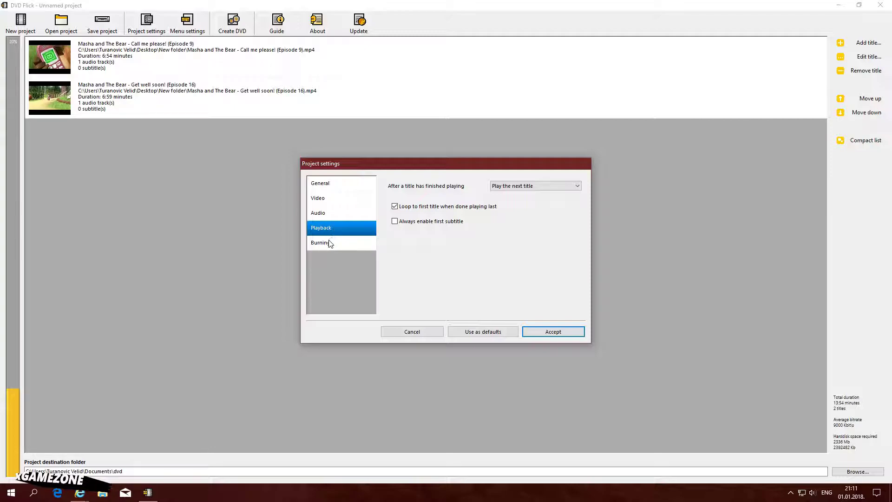
{"action": "left_click", "coordinate": [328, 244]}
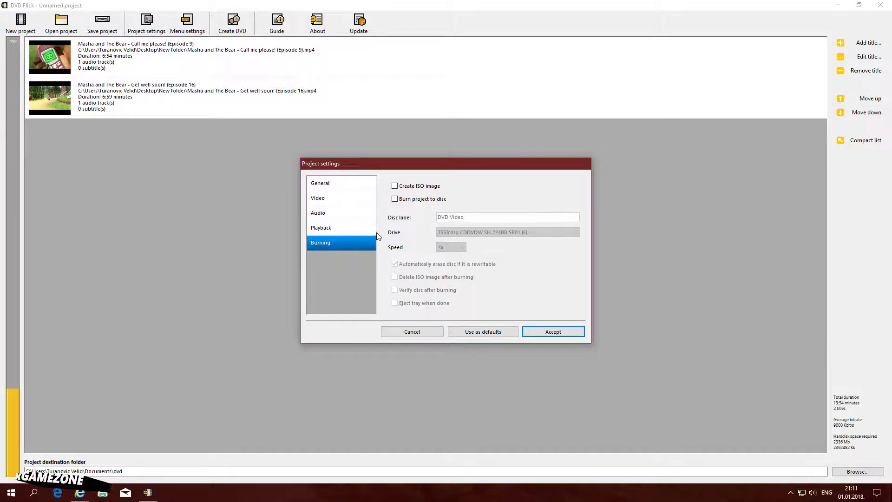
{"action": "left_click", "coordinate": [395, 187]}
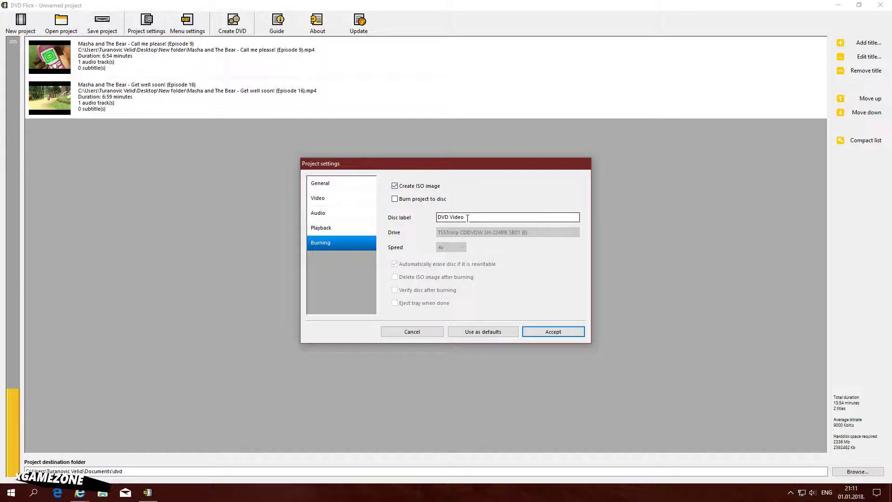
{"action": "left_click_drag", "start_coordinate": [466, 215], "coordinate": [427, 216]}
{"action": "key", "text": "BackSpace"}
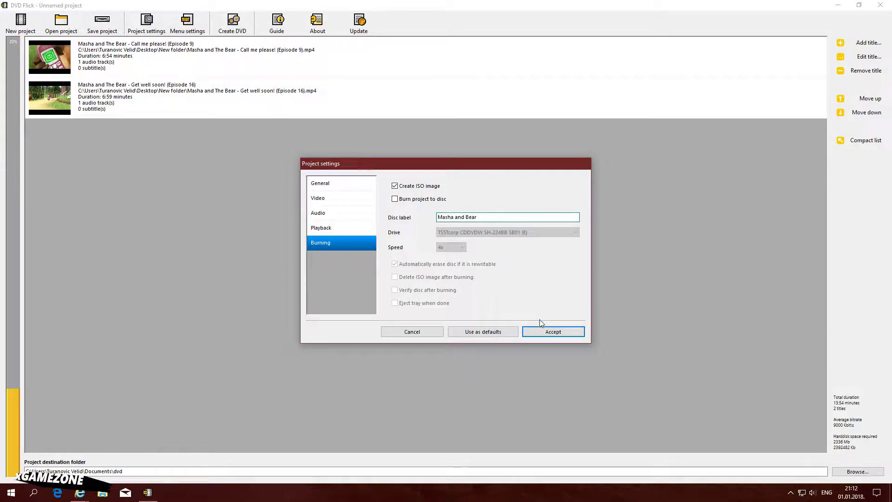
{"action": "left_click", "coordinate": [546, 331]}
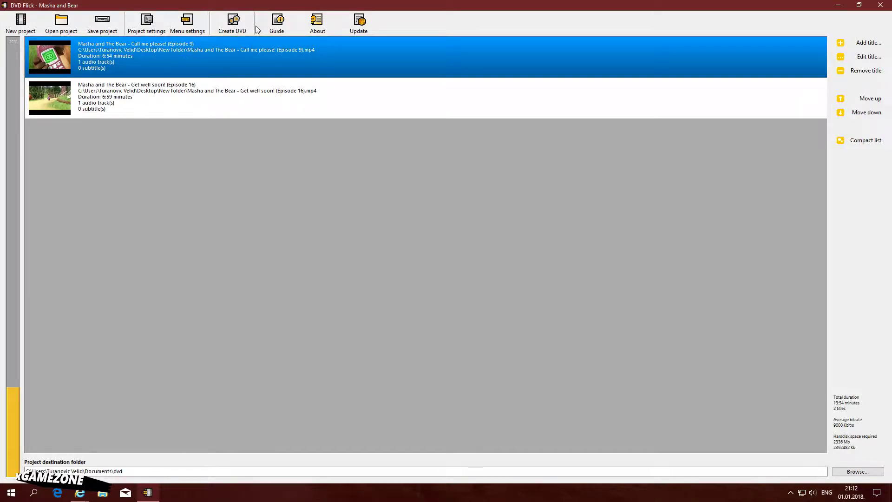
Step: Preview the main menu of the Plasma Sphere template with the project title, and accept the menu settings
{"action": "left_click", "coordinate": [176, 27]}
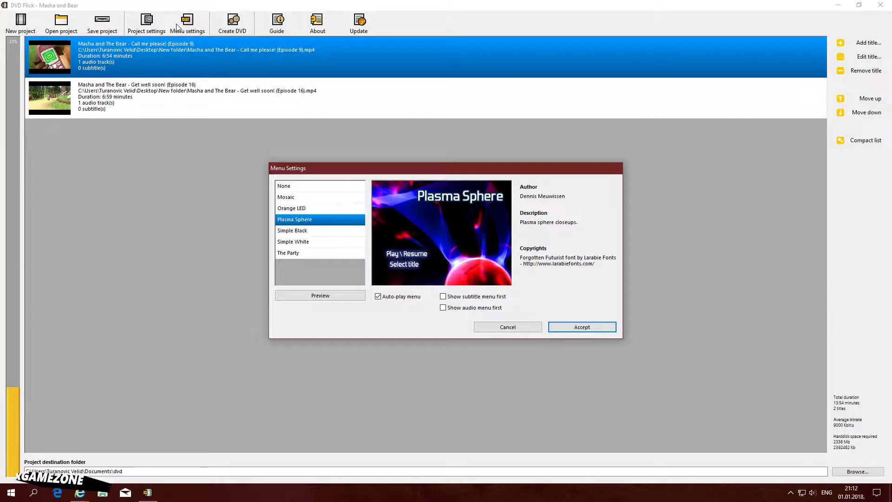
{"action": "left_click", "coordinate": [325, 296]}
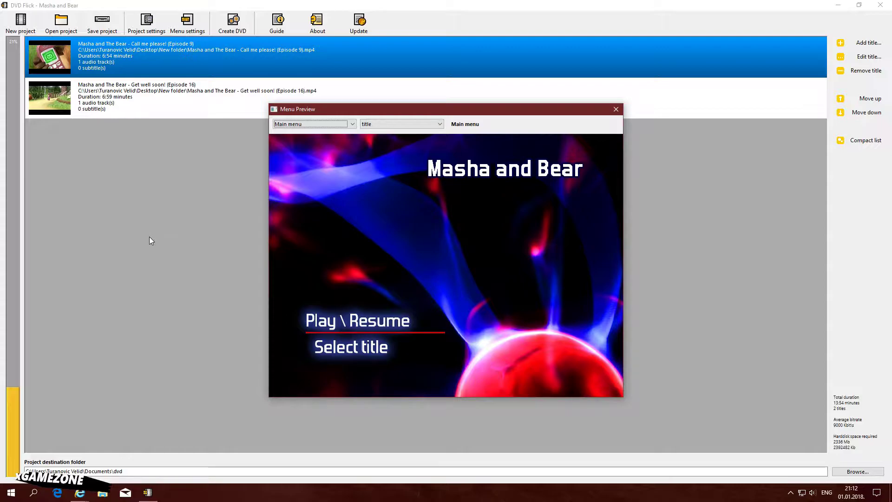
{"action": "left_click", "coordinate": [616, 109]}
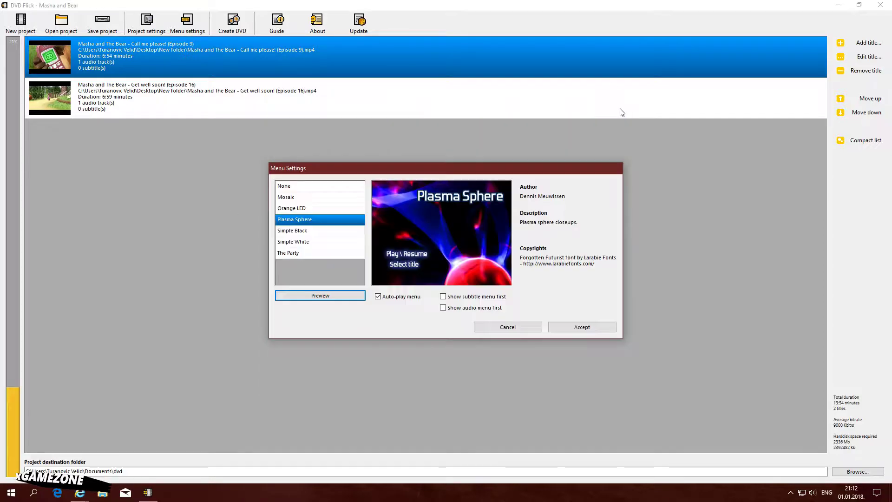
{"action": "left_click", "coordinate": [587, 327]}
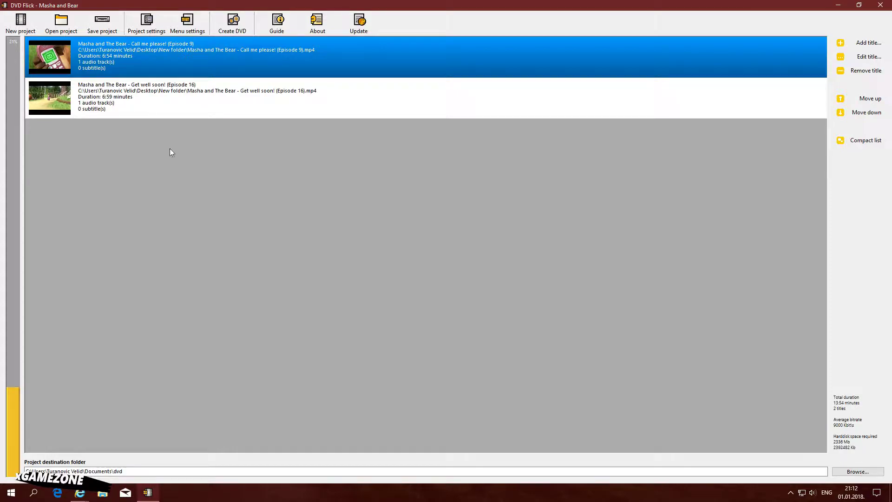
Step: Start creating the DVD and allow the existing destination folder's contents to be deleted
{"action": "left_click", "coordinate": [233, 28]}
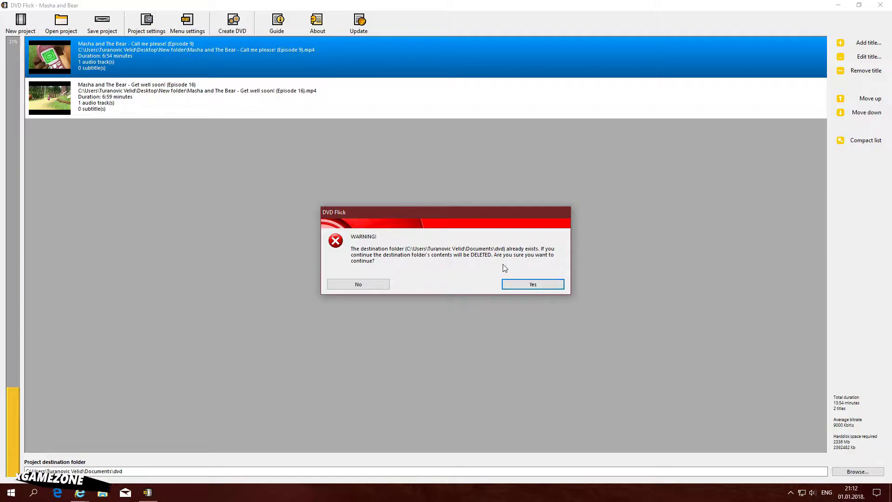
{"action": "left_click", "coordinate": [549, 286]}
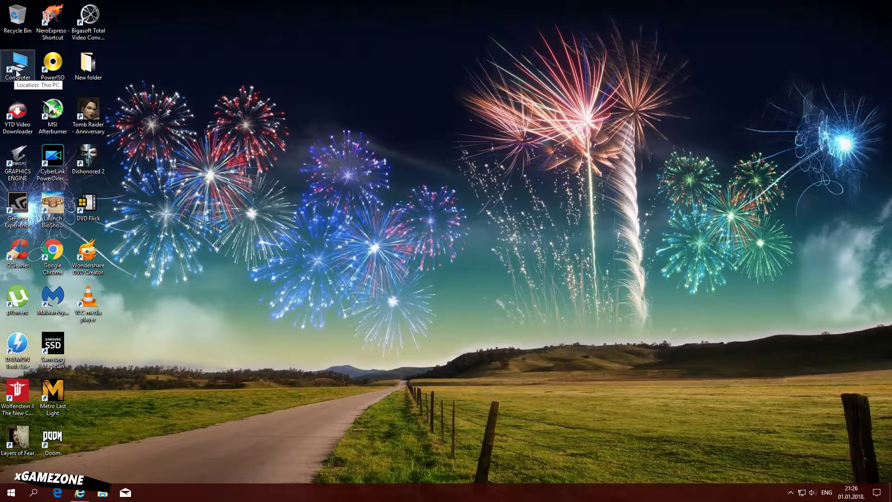
Step: Play the DVD Video disc in drive E: with VLC media player from This PC, close the file window and maximize the player
{"action": "double_click", "coordinate": [16, 72]}
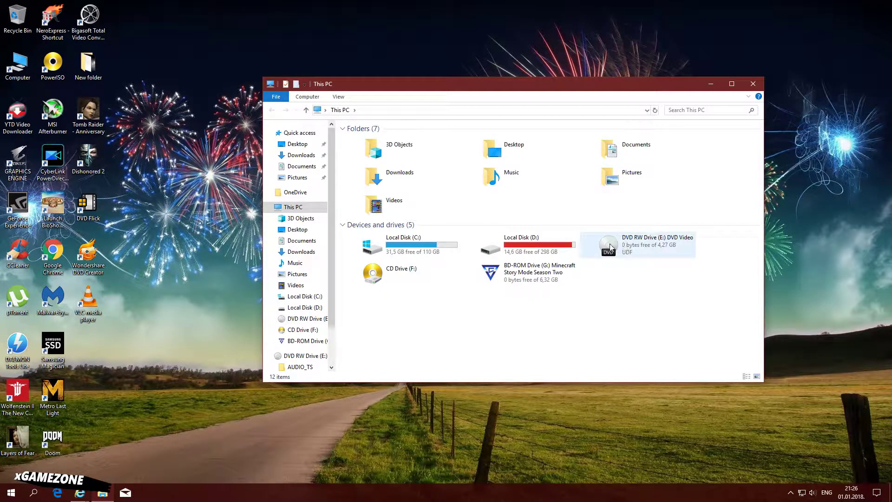
{"action": "right_click", "coordinate": [648, 239]}
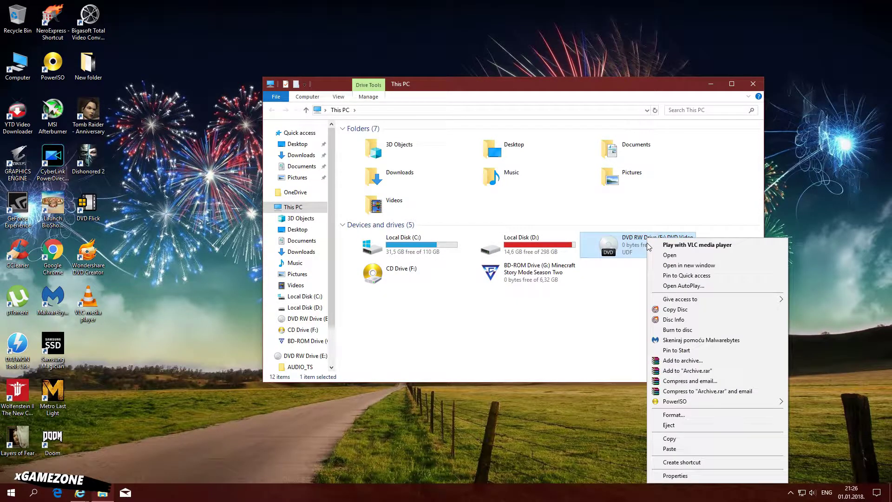
{"action": "left_click", "coordinate": [726, 249]}
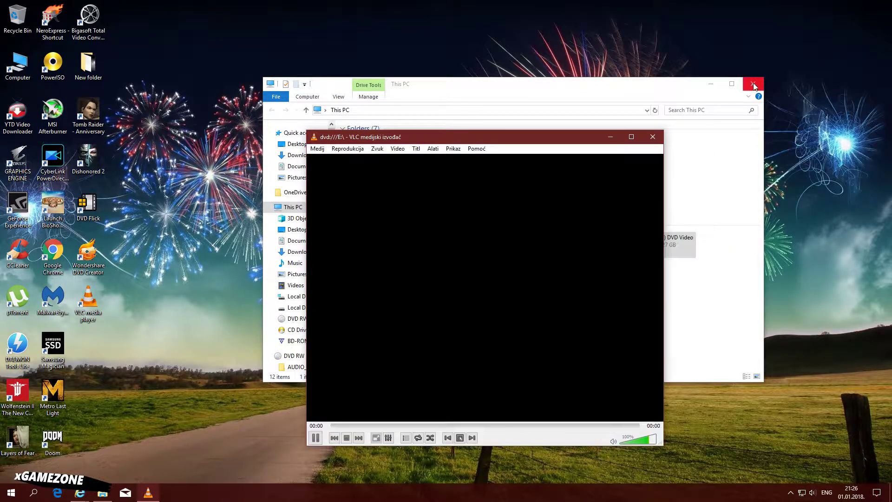
{"action": "left_click", "coordinate": [753, 84]}
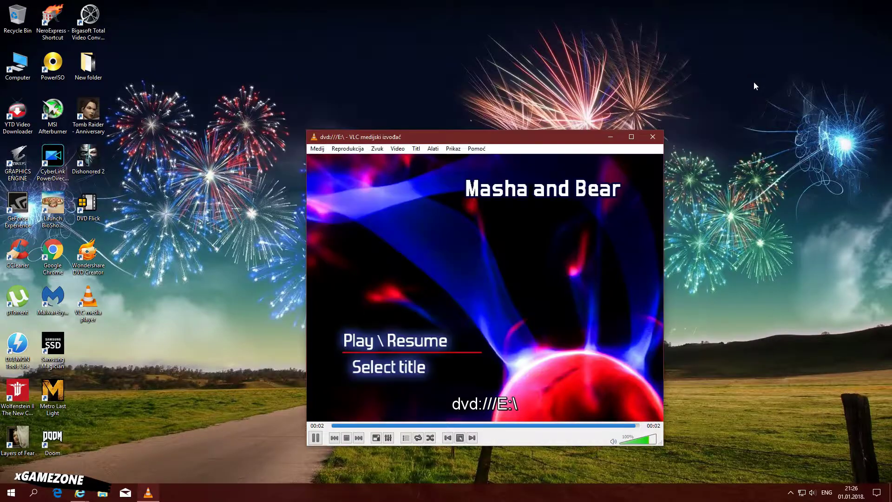
{"action": "left_click_drag", "start_coordinate": [525, 141], "coordinate": [485, 93]}
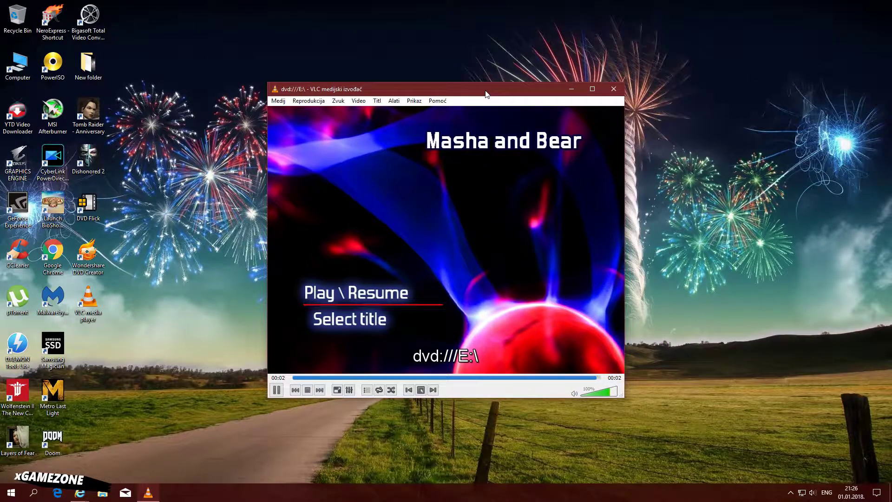
{"action": "double_click", "coordinate": [461, 89]}
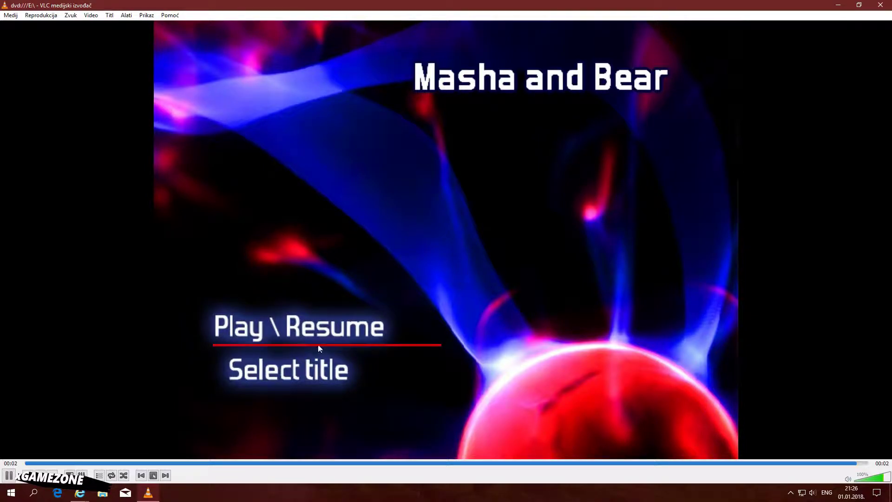
Step: Browse the disc's title selection menu to its second page in the restored player window and play "Holiday on Ice (Episode 10)"
{"action": "left_click", "coordinate": [299, 380]}
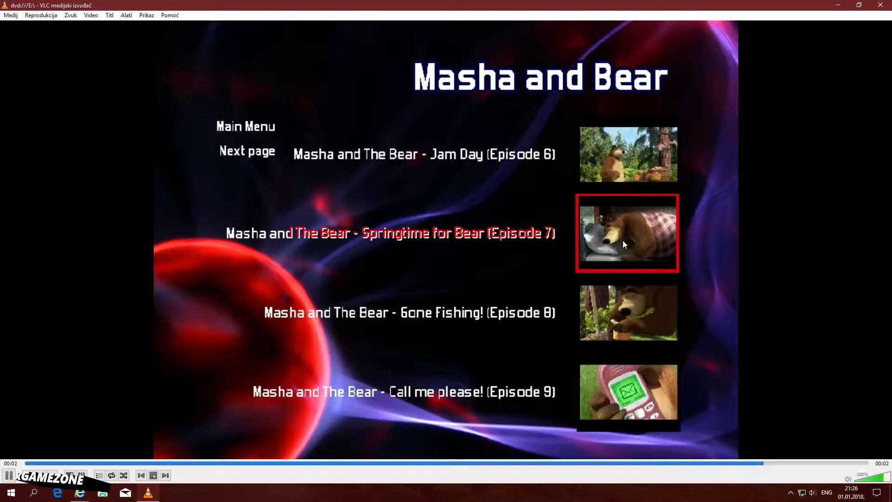
{"action": "double_click", "coordinate": [665, 6]}
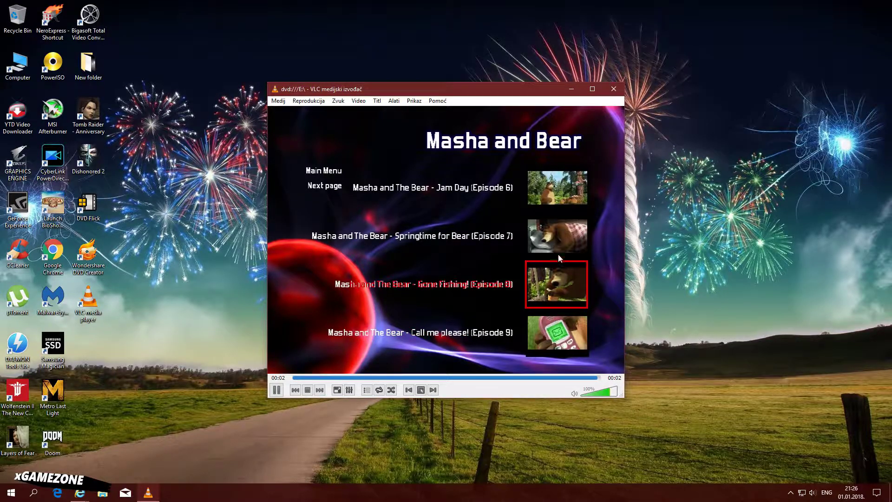
{"action": "left_click", "coordinate": [326, 190]}
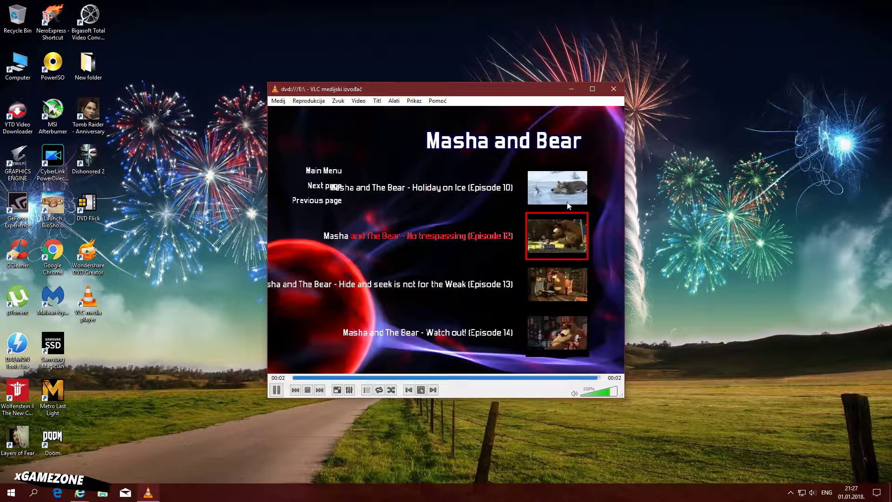
{"action": "left_click", "coordinate": [565, 184]}
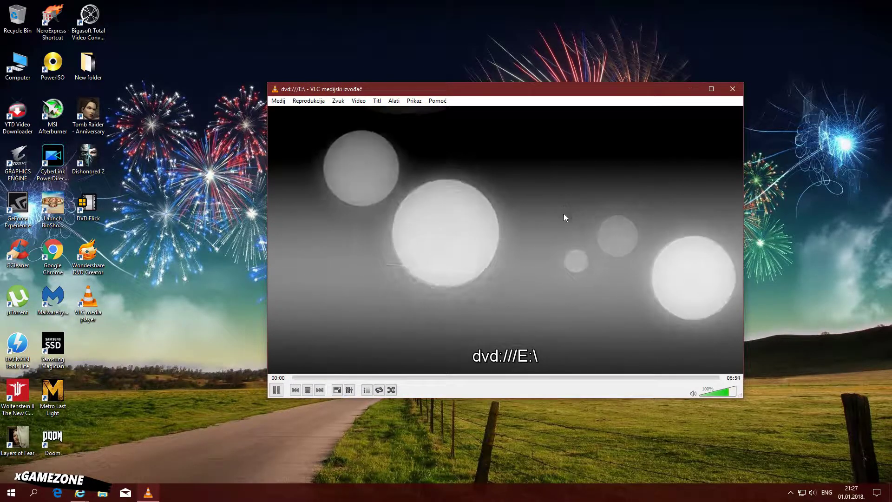